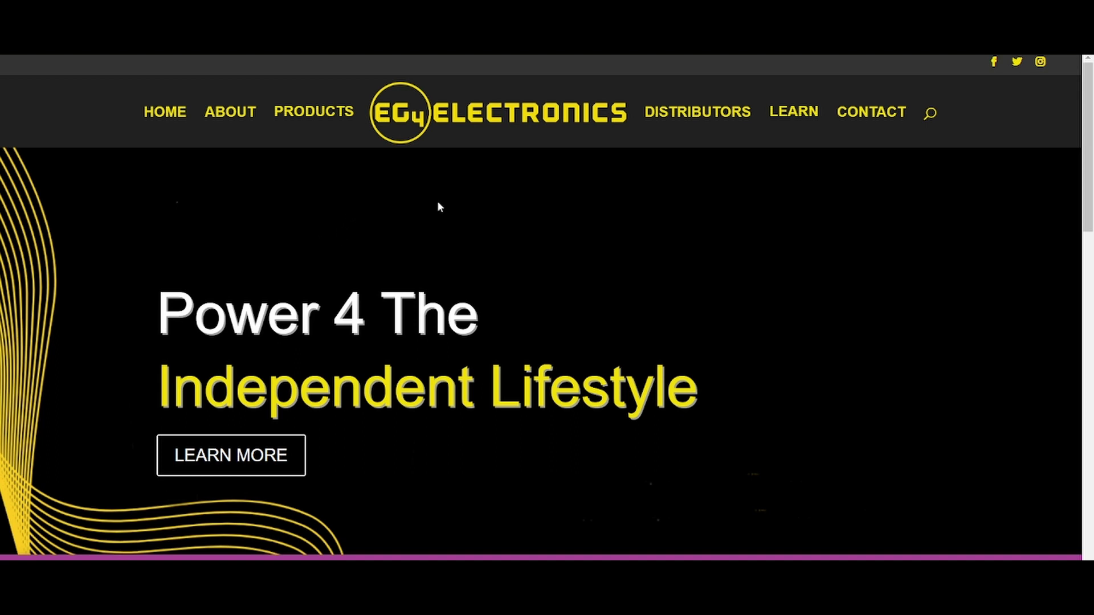
{"action": "scroll", "coordinate": [591, 273], "scroll_direction": "down", "scroll_amount": 5}
{"action": "scroll", "coordinate": [592, 273], "scroll_direction": "down", "scroll_amount": 5}
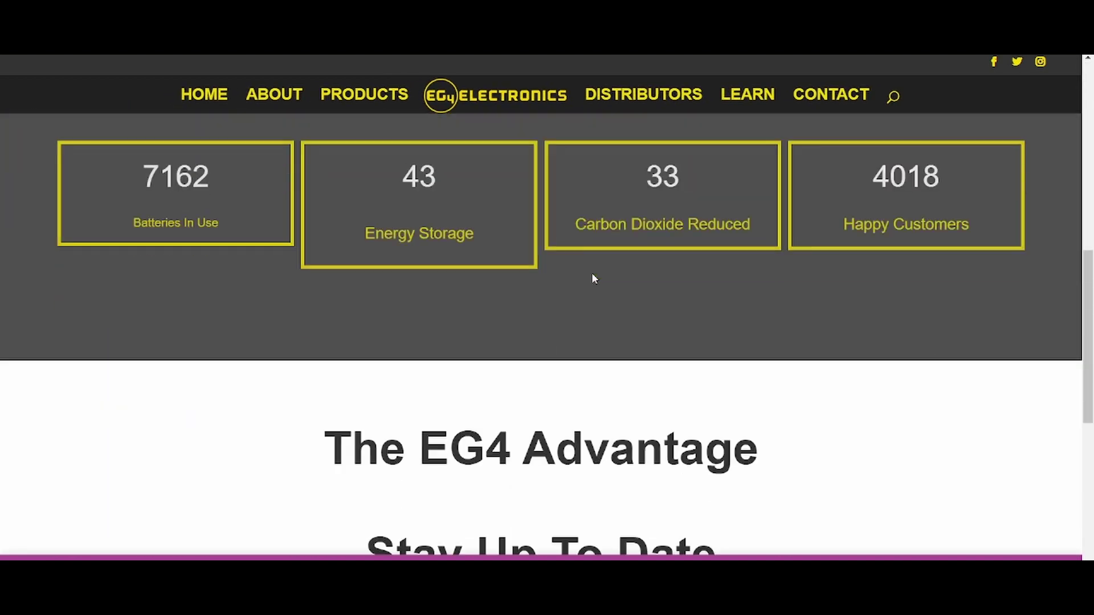
{"action": "scroll", "coordinate": [591, 273], "scroll_direction": "down", "scroll_amount": 5}
{"action": "scroll", "coordinate": [592, 272], "scroll_direction": "down", "scroll_amount": 5}
{"action": "scroll", "coordinate": [591, 272], "scroll_direction": "up", "scroll_amount": 2}
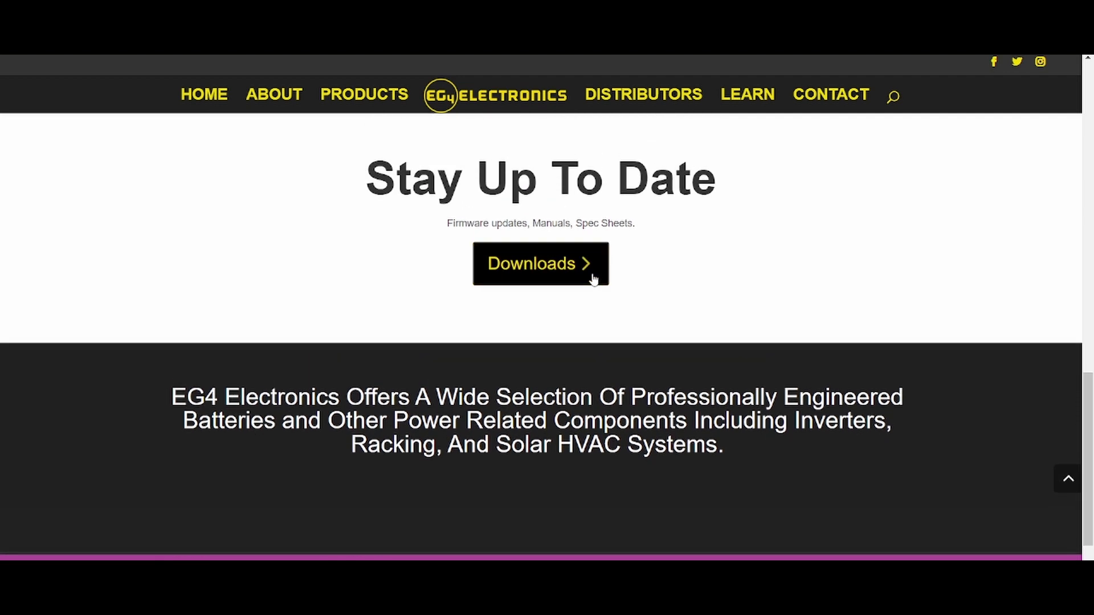
Go to the EG4 Downloads page's Software and Drivers section showing BMS Tools (EG4-LL).
{"action": "left_click", "coordinate": [522, 264]}
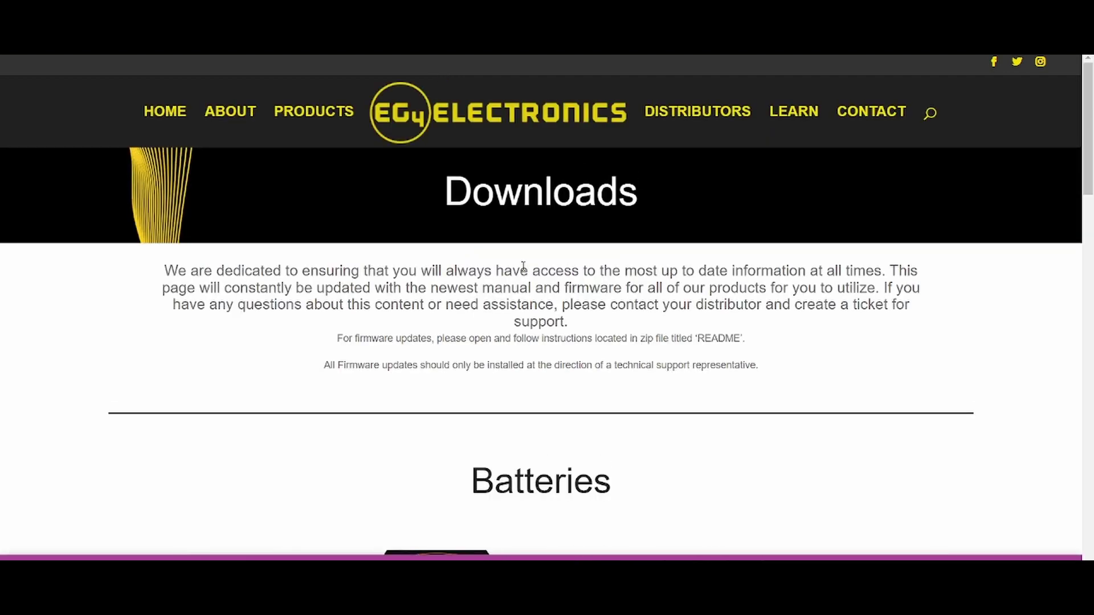
{"action": "scroll", "coordinate": [524, 268], "scroll_direction": "down", "scroll_amount": 4}
{"action": "scroll", "coordinate": [523, 268], "scroll_direction": "down", "scroll_amount": 4}
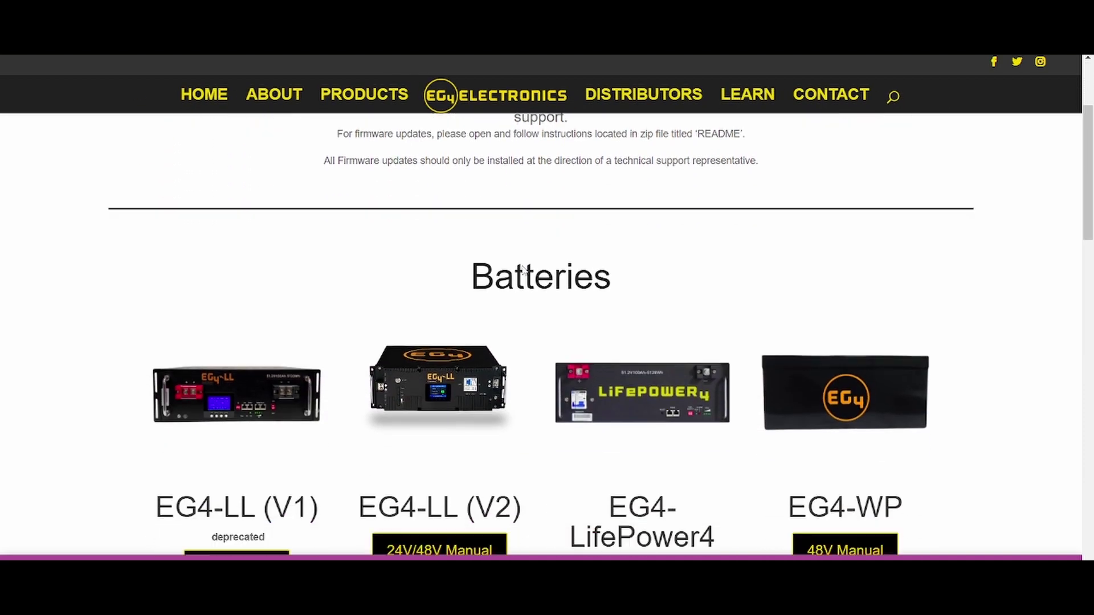
{"action": "scroll", "coordinate": [523, 268], "scroll_direction": "down", "scroll_amount": 4}
{"action": "scroll", "coordinate": [524, 268], "scroll_direction": "down", "scroll_amount": 4}
{"action": "scroll", "coordinate": [523, 271], "scroll_direction": "down", "scroll_amount": 4}
{"action": "scroll", "coordinate": [523, 270], "scroll_direction": "down", "scroll_amount": 4}
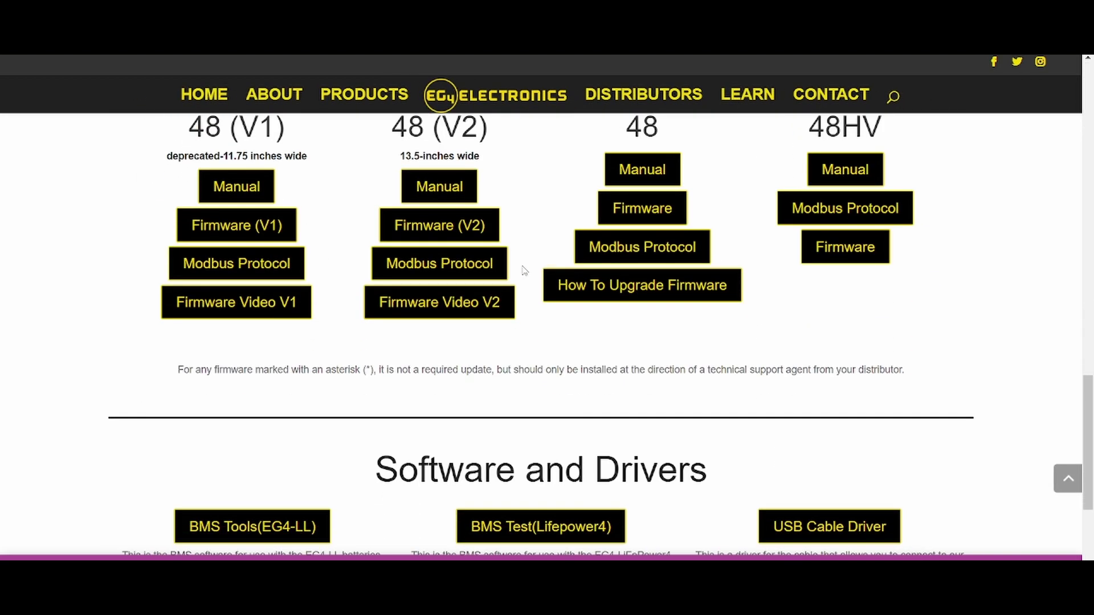
{"action": "scroll", "coordinate": [523, 270], "scroll_direction": "down", "scroll_amount": 4}
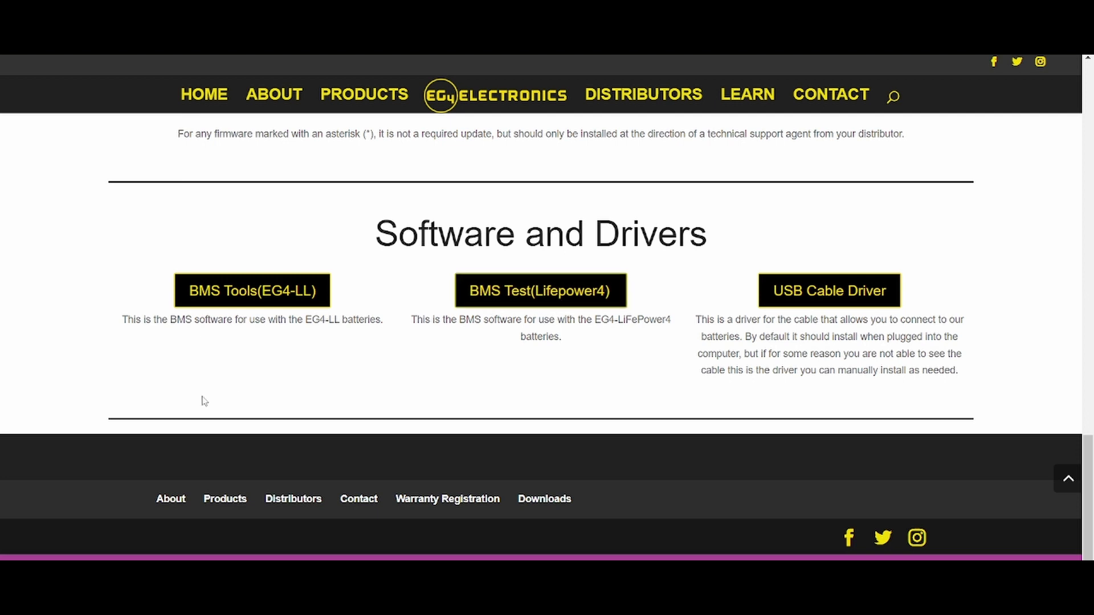
Download the BMS Tools (EG4-LL) zip and find it in the Downloads folder.
{"action": "left_click", "coordinate": [231, 297]}
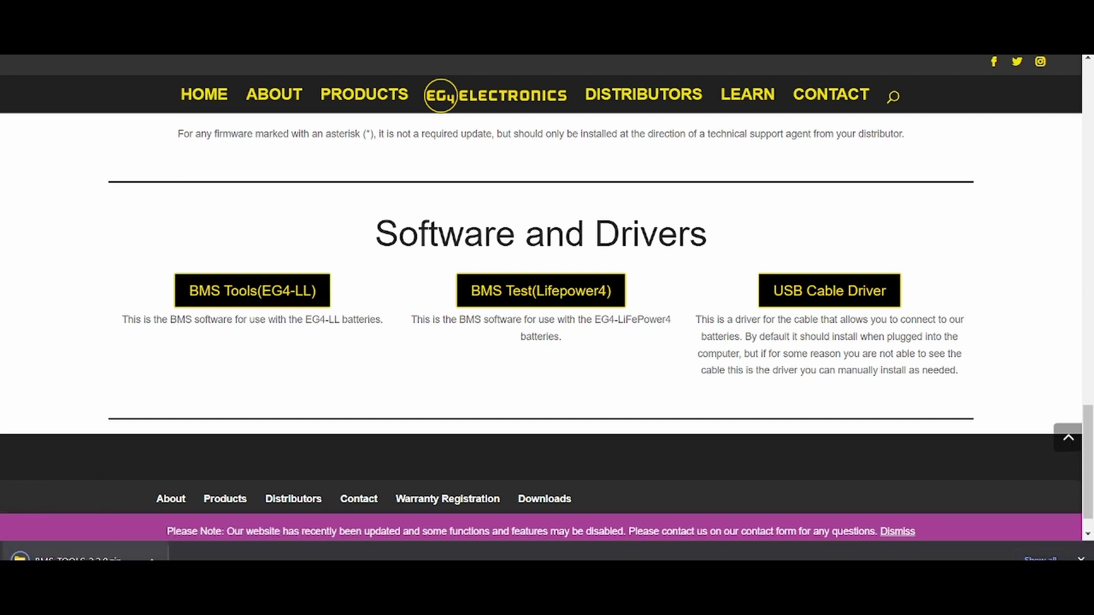
{"action": "left_click", "coordinate": [79, 559]}
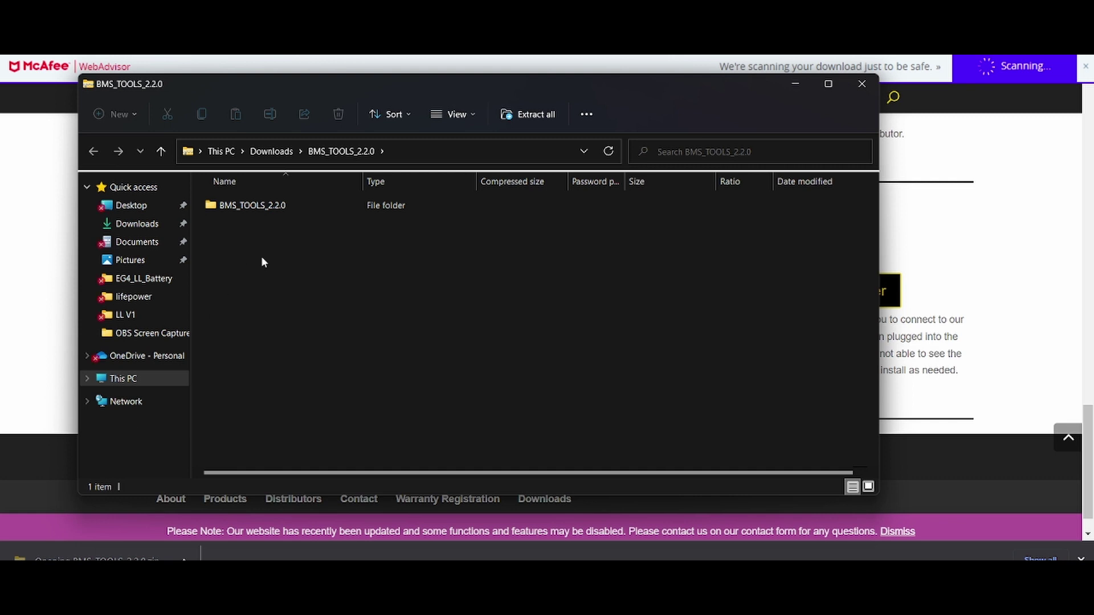
{"action": "left_click", "coordinate": [137, 223]}
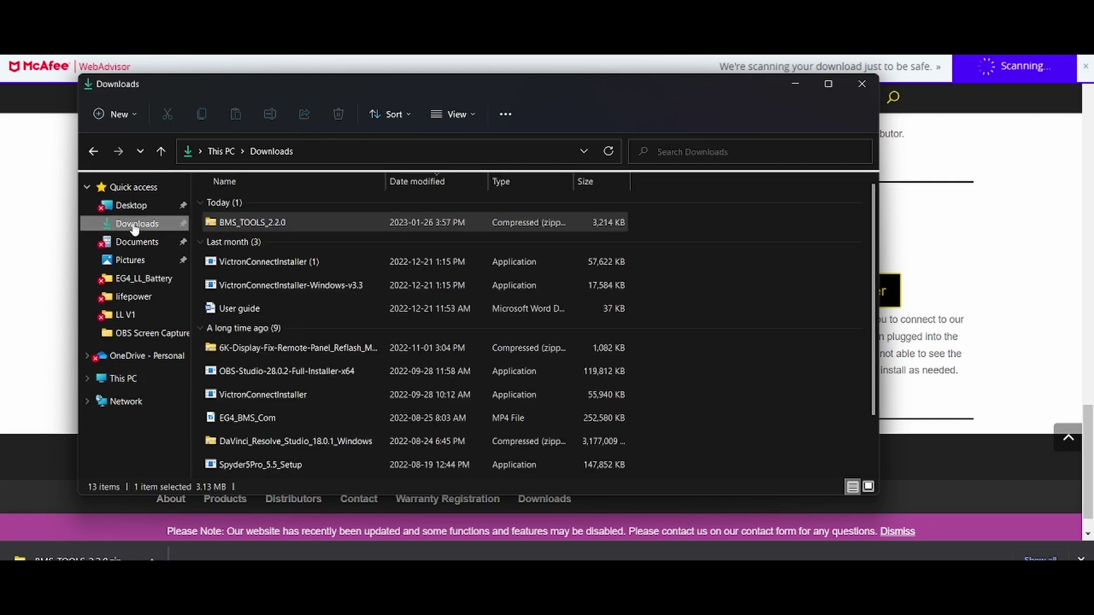
Extract BMS_TOOLS_2.2.0.zip to its suggested folder and open the extracted folder.
{"action": "left_click", "coordinate": [267, 225]}
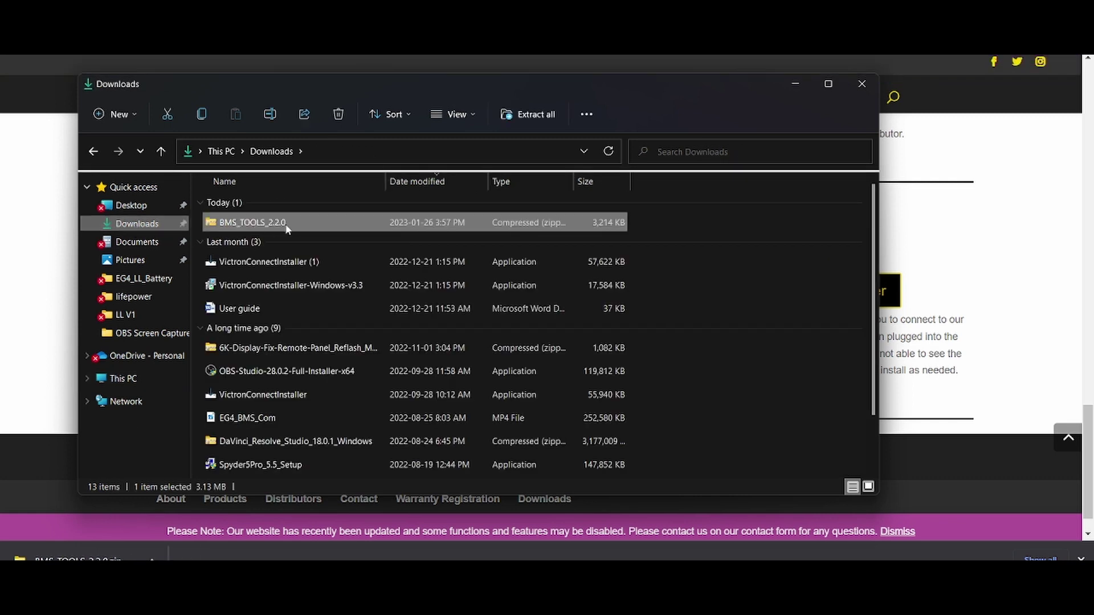
{"action": "right_click", "coordinate": [332, 225]}
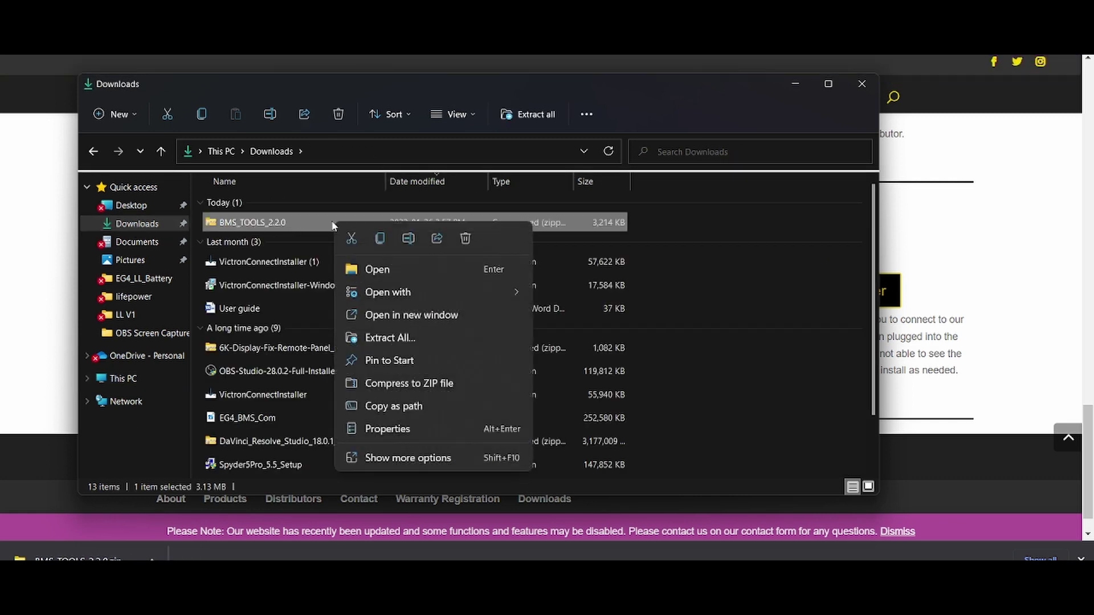
{"action": "left_click", "coordinate": [407, 342]}
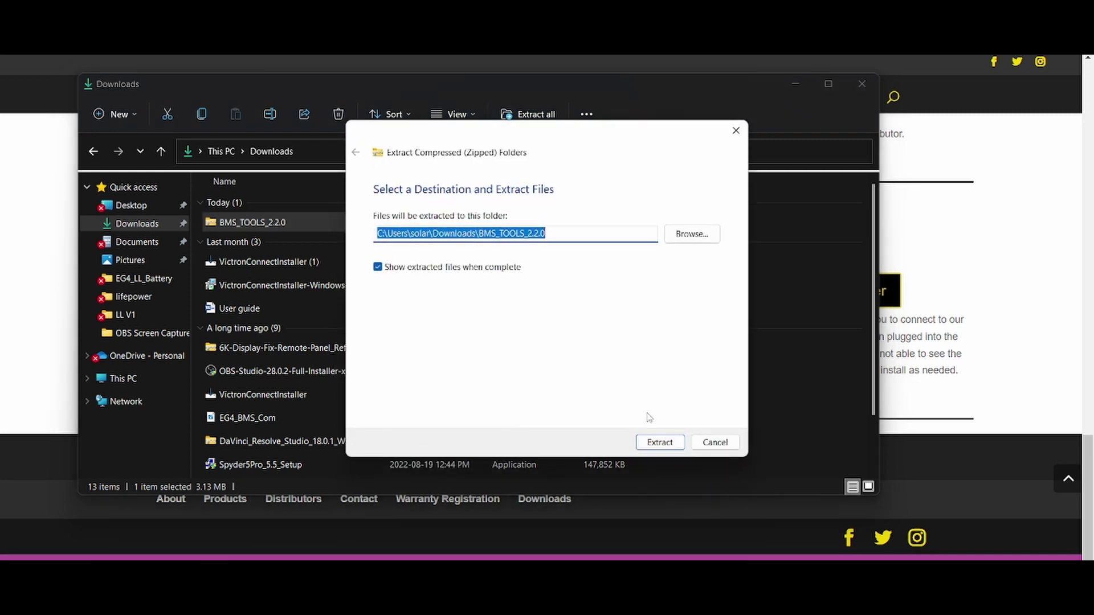
{"action": "left_click", "coordinate": [659, 442]}
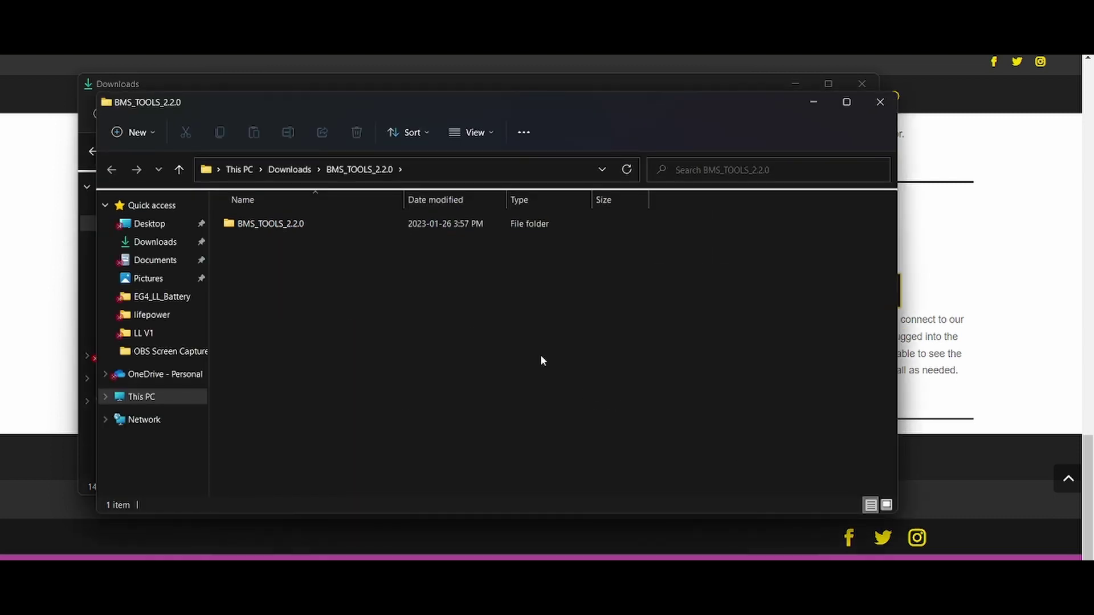
{"action": "double_click", "coordinate": [354, 217]}
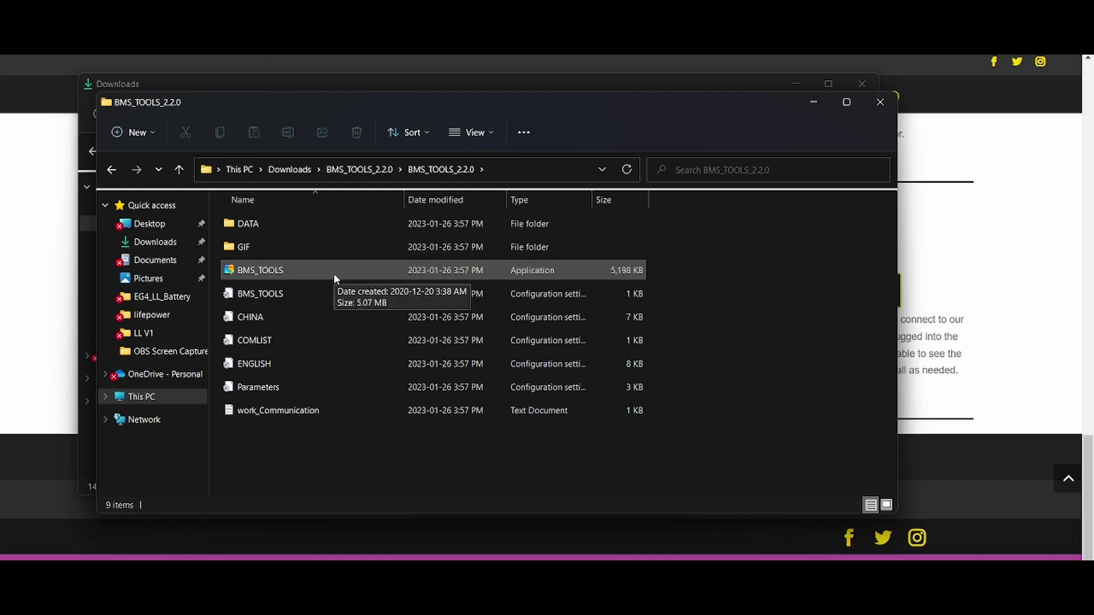
Run the BMS_TOOLS application, getting past the SmartScreen warning via More info.
{"action": "left_click", "coordinate": [333, 272]}
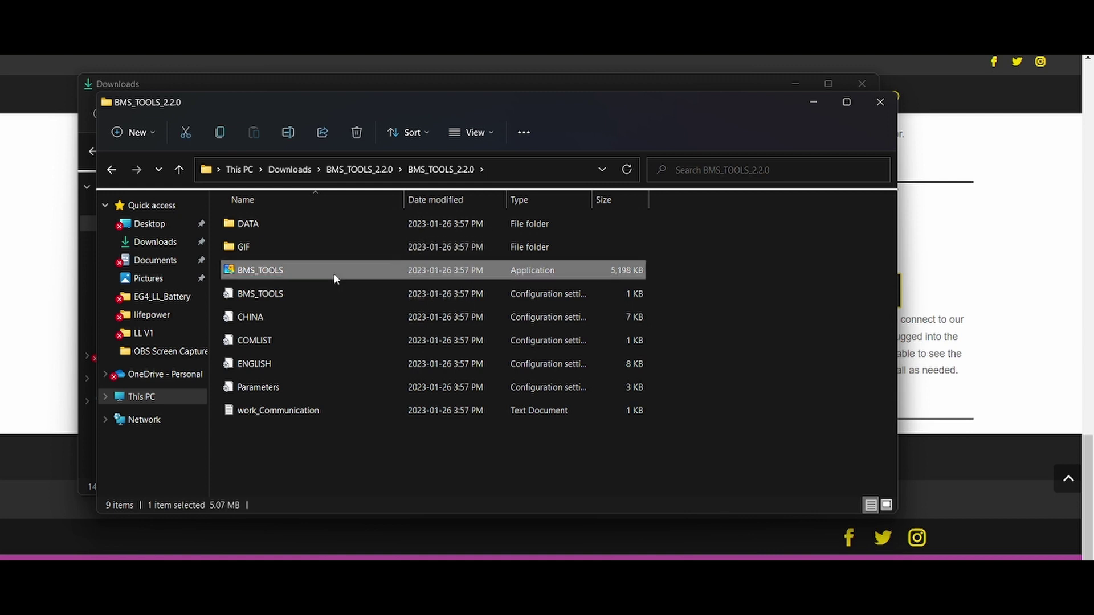
{"action": "double_click", "coordinate": [335, 278]}
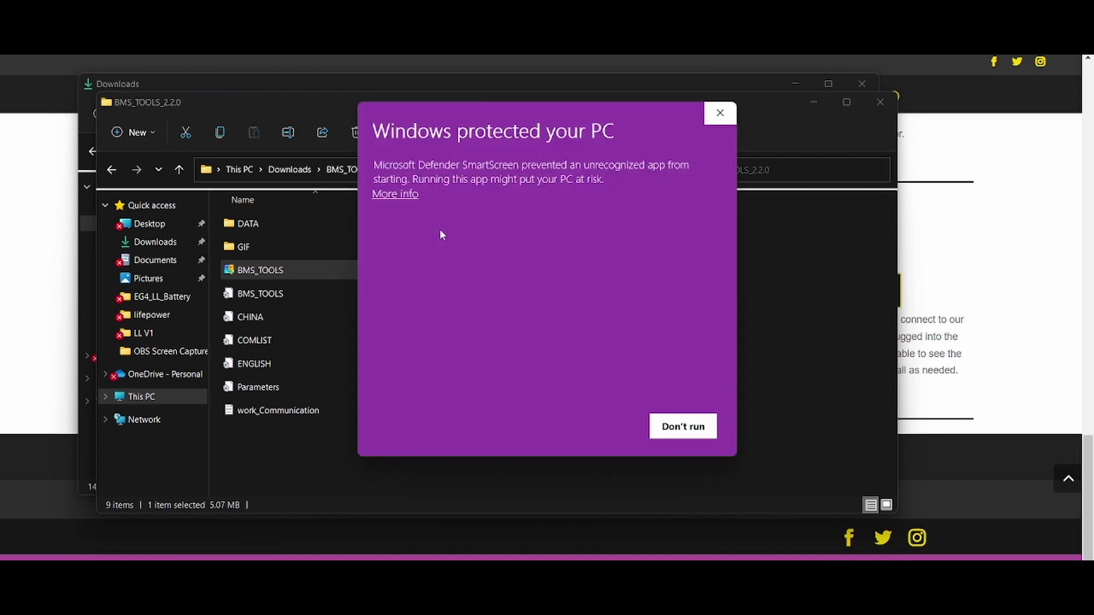
{"action": "left_click", "coordinate": [404, 195]}
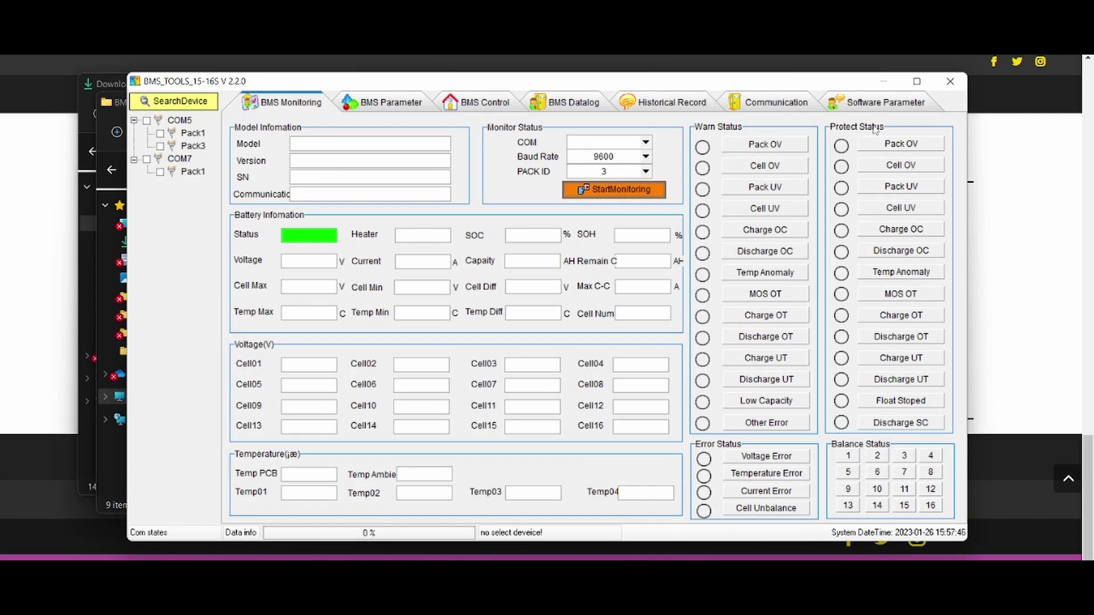
Minimize BMS_TOOLS and confirm in Device Manager that USB-SERIAL CH340 is on COM6.
{"action": "left_click", "coordinate": [885, 82]}
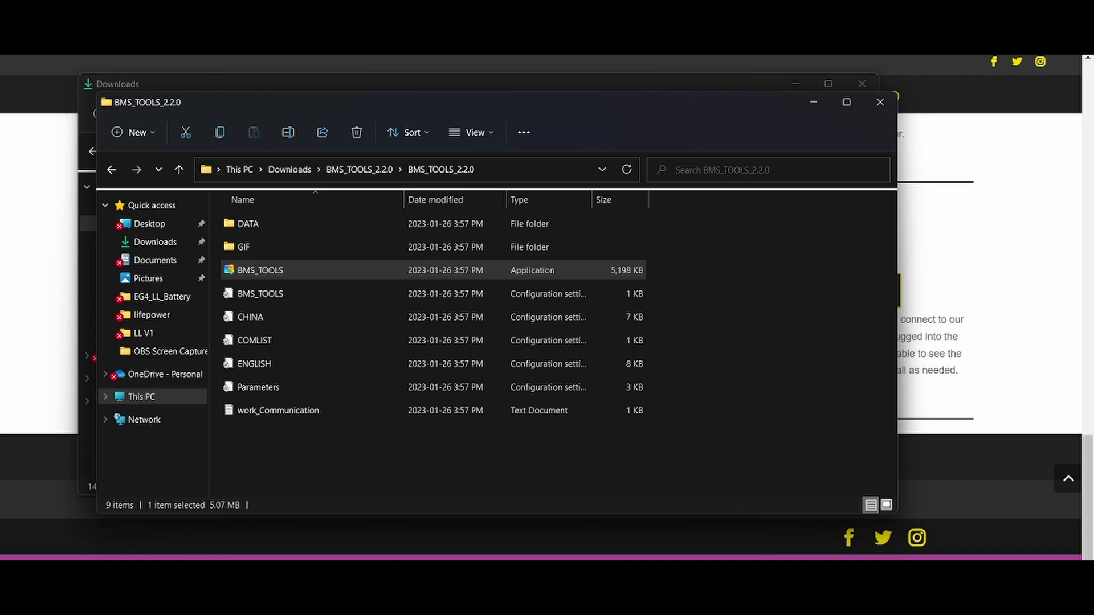
{"action": "key", "text": "super"}
{"action": "type", "text": "de"}
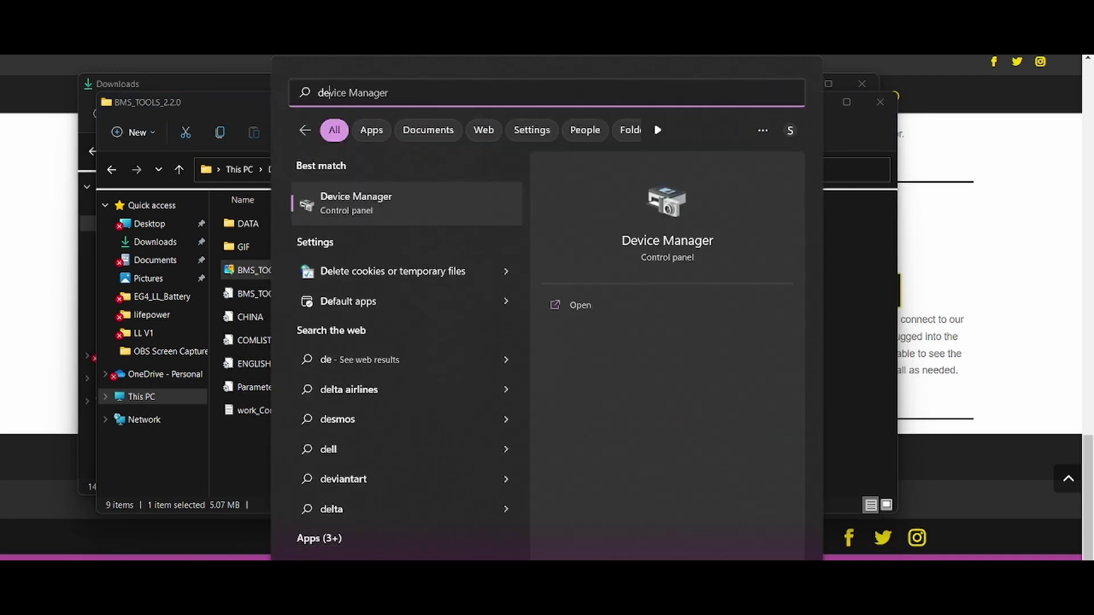
{"action": "type", "text": "vice manager"}
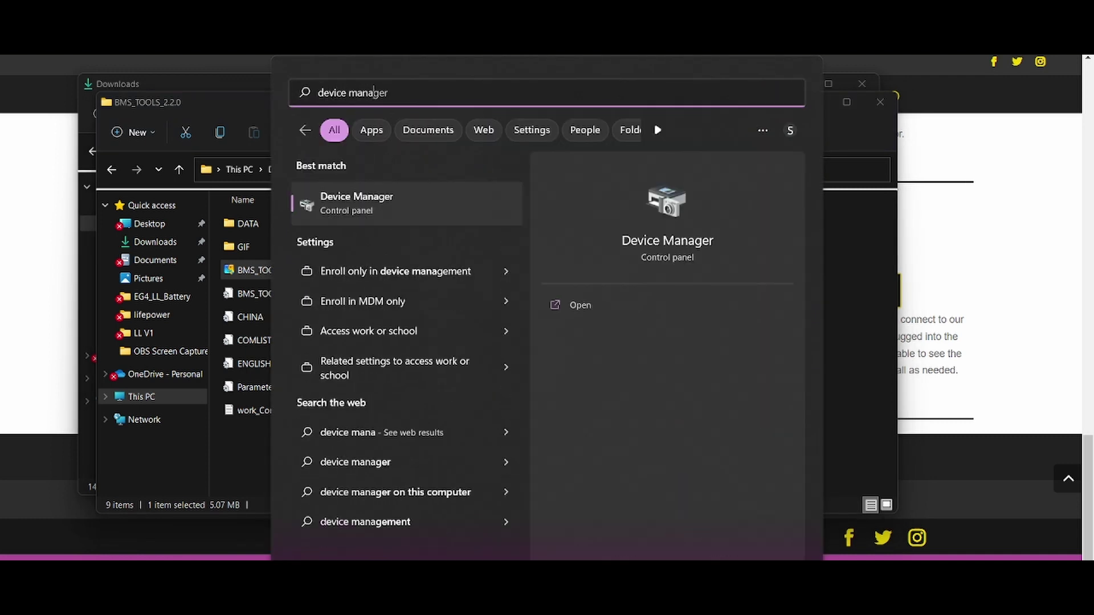
{"action": "key", "text": "Return"}
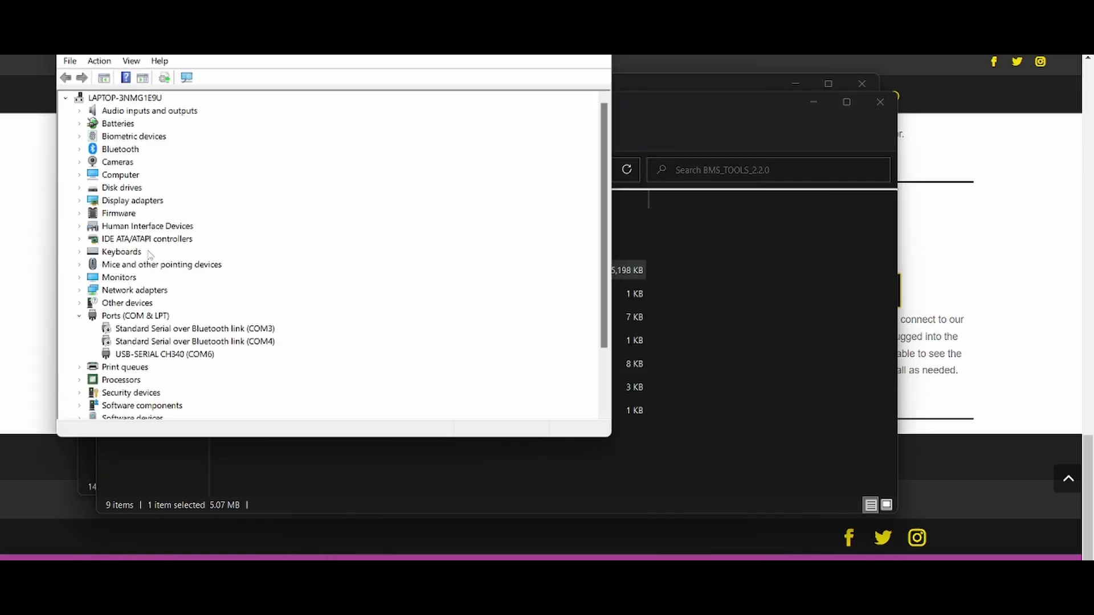
{"action": "scroll", "coordinate": [257, 256], "scroll_direction": "down", "scroll_amount": 2}
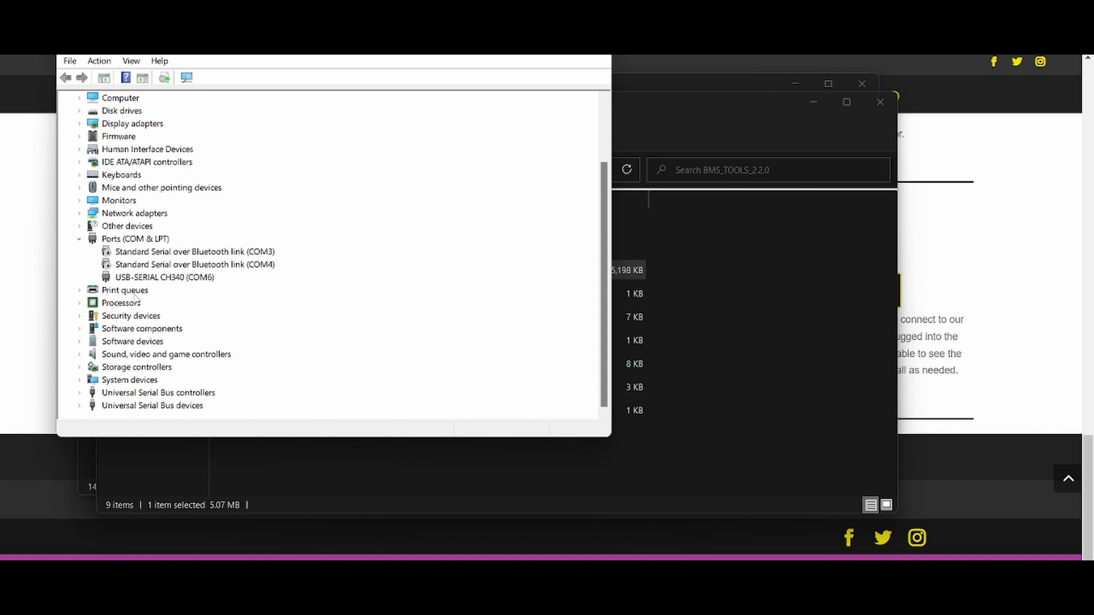
{"action": "left_click", "coordinate": [147, 281]}
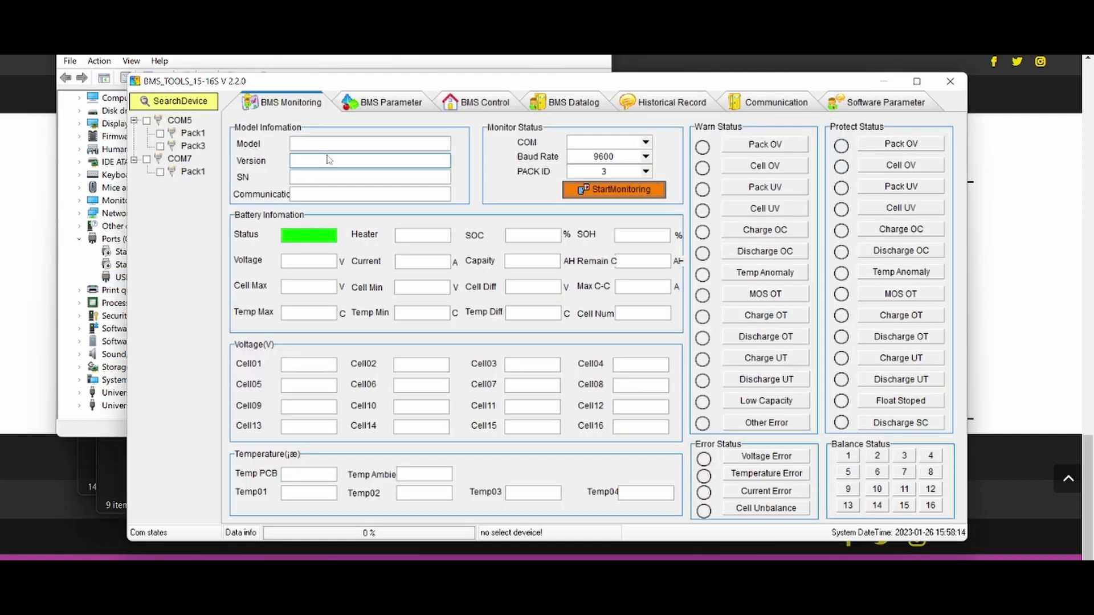
Choose COM6 at 9600 baud and search for the connected battery device.
{"action": "left_click", "coordinate": [647, 143]}
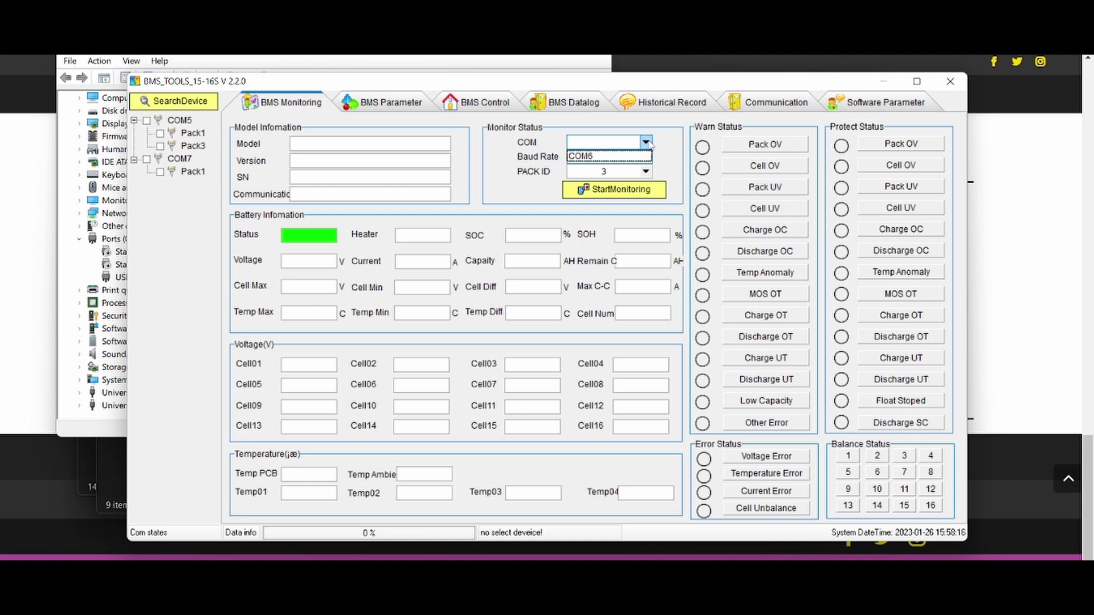
{"action": "left_click", "coordinate": [614, 158]}
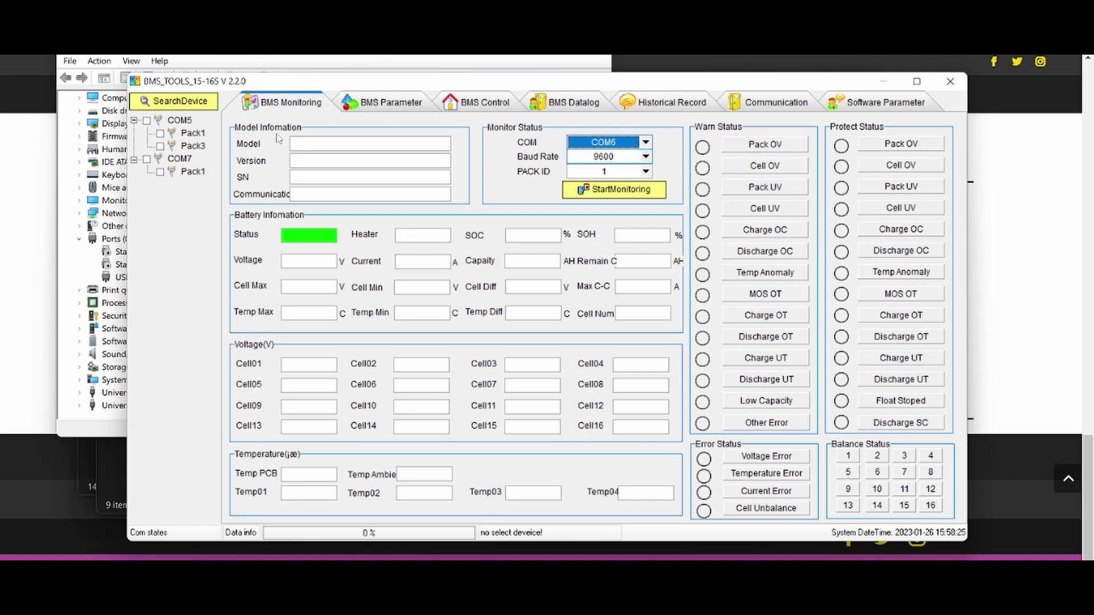
{"action": "left_click", "coordinate": [186, 103]}
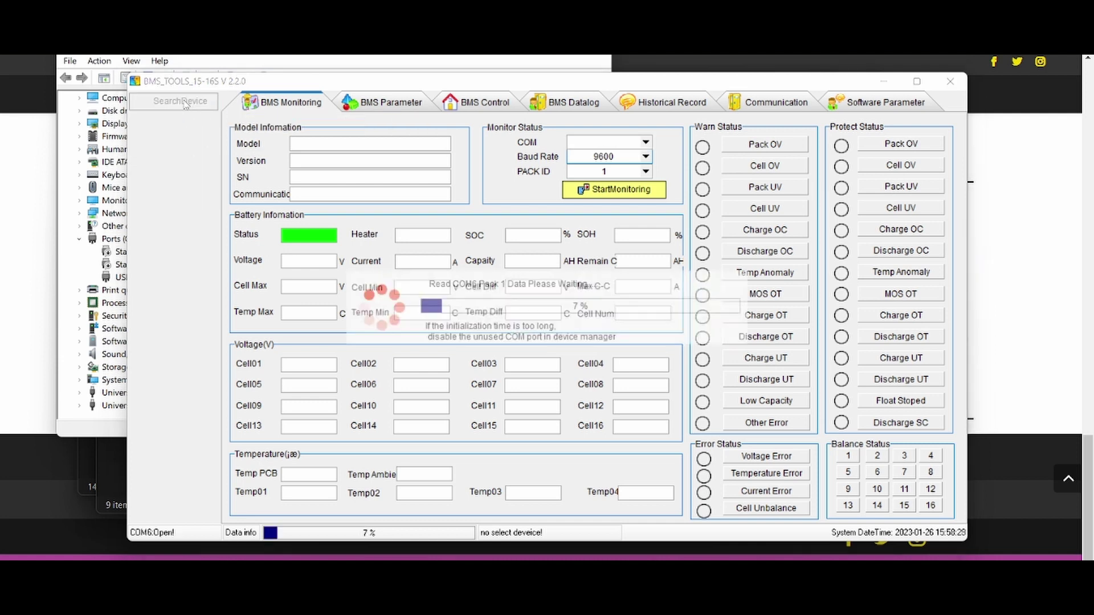